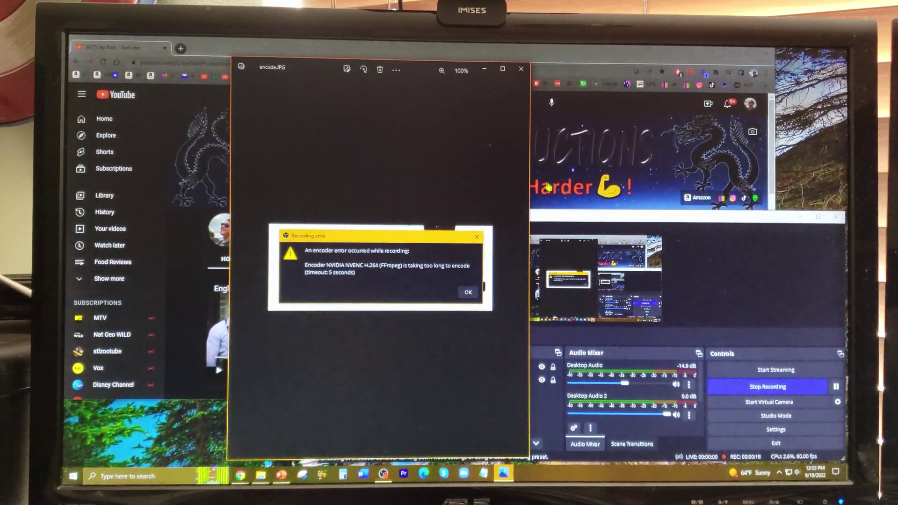
Move the NVENC Recording error dialog aside and dismiss it with OK.
click(709, 292)
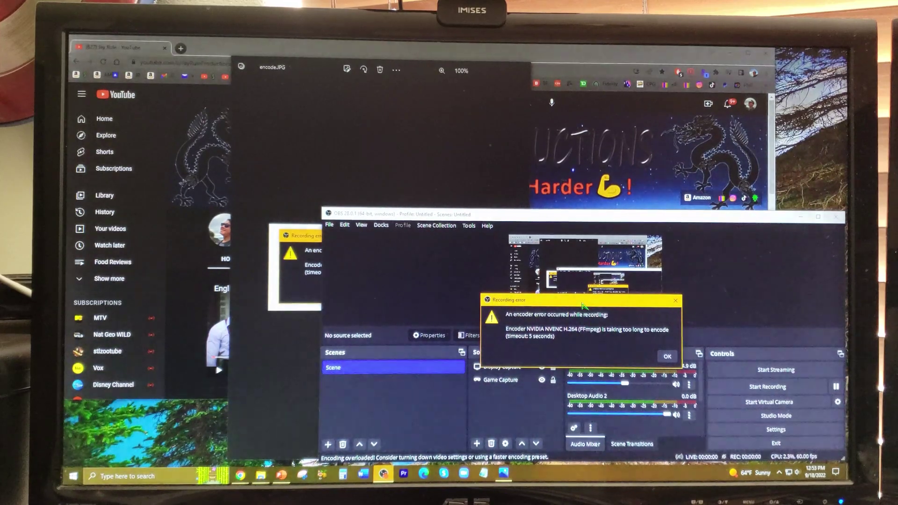
mouse_move(584, 309)
mouse_down()
mouse_move(544, 258)
mouse_move(491, 221)
mouse_up()
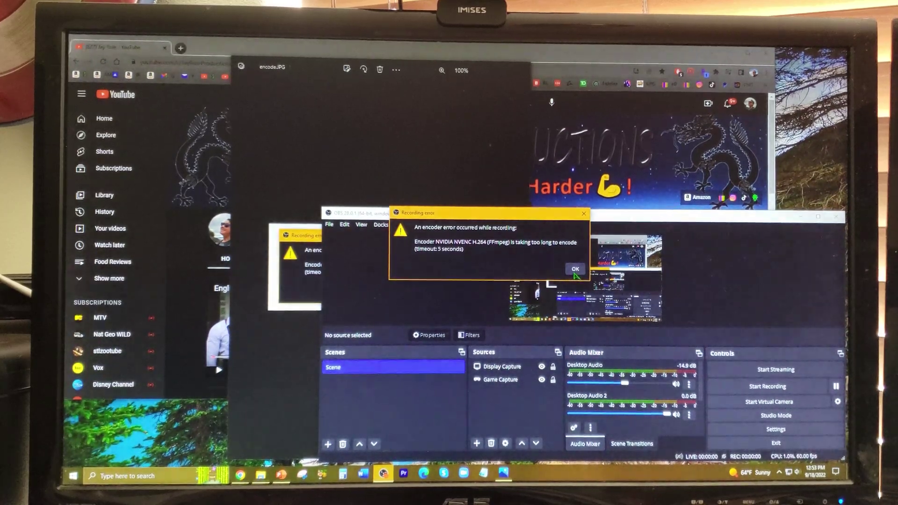
click(575, 269)
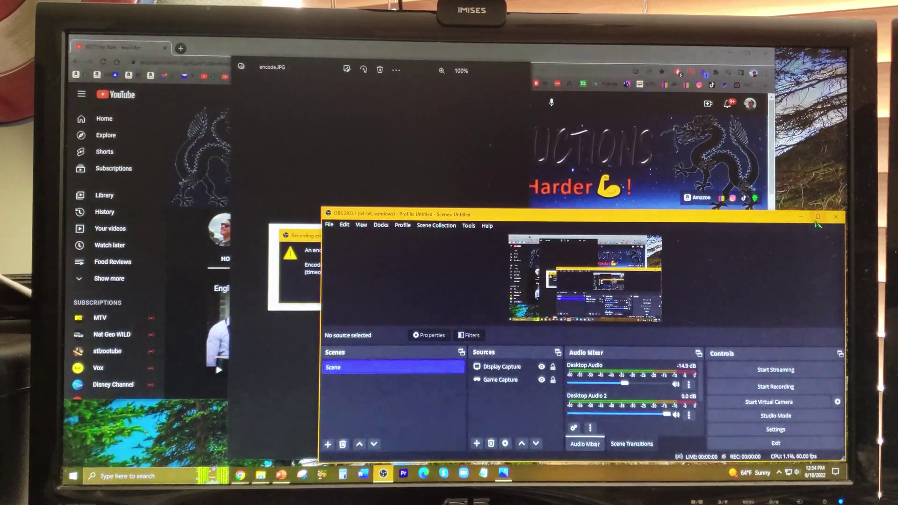
Maximize the OBS window and go to the Output page of Settings.
click(818, 219)
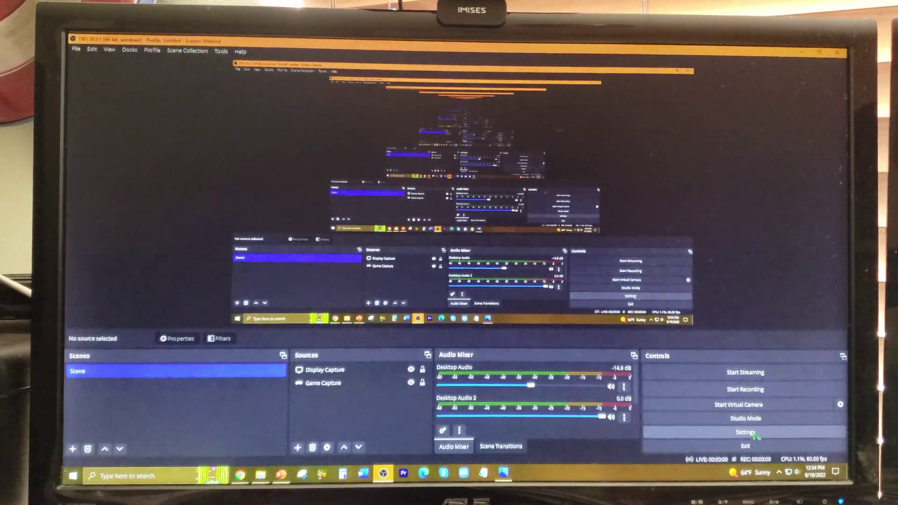
click(746, 433)
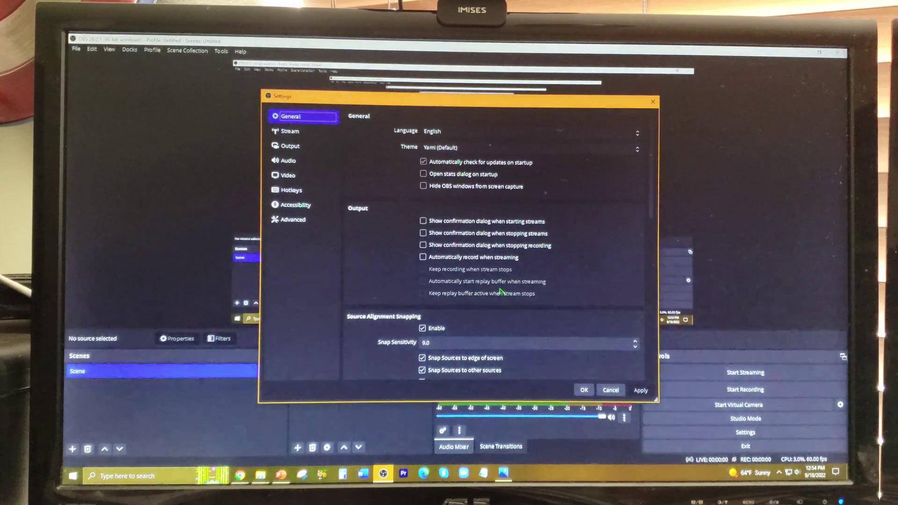
click(308, 148)
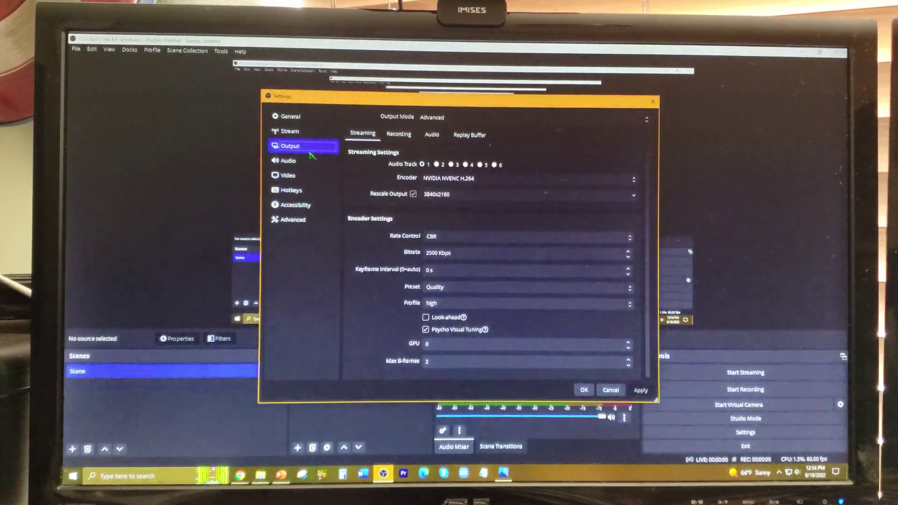
Uncheck Rescale Output on the Recording tab and save the settings.
click(403, 139)
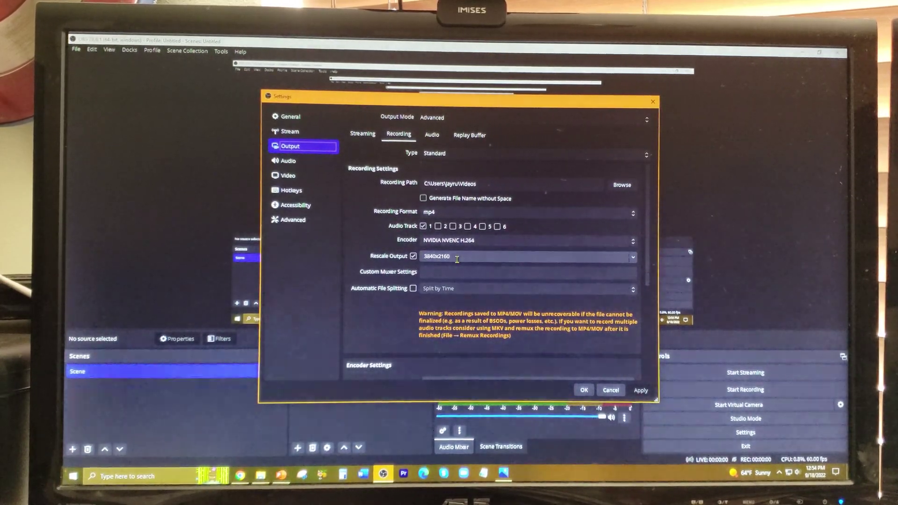
click(414, 257)
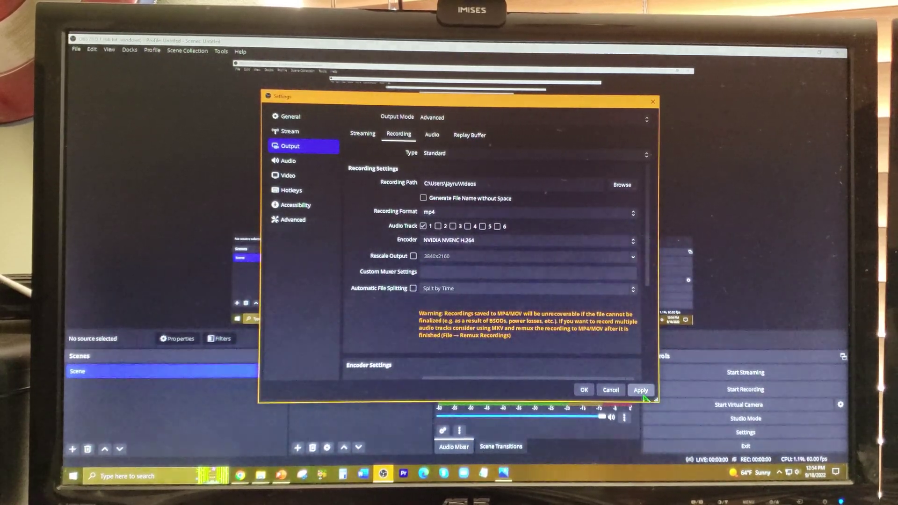
click(583, 390)
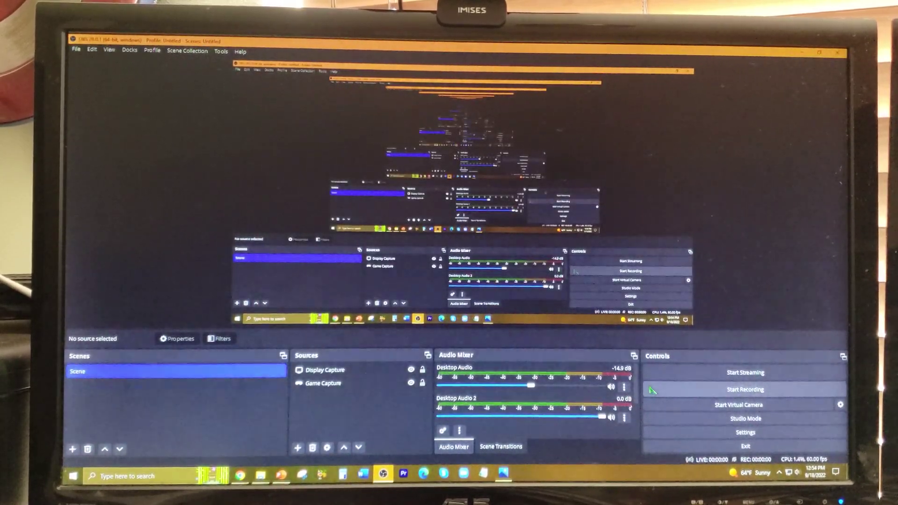
click(726, 447)
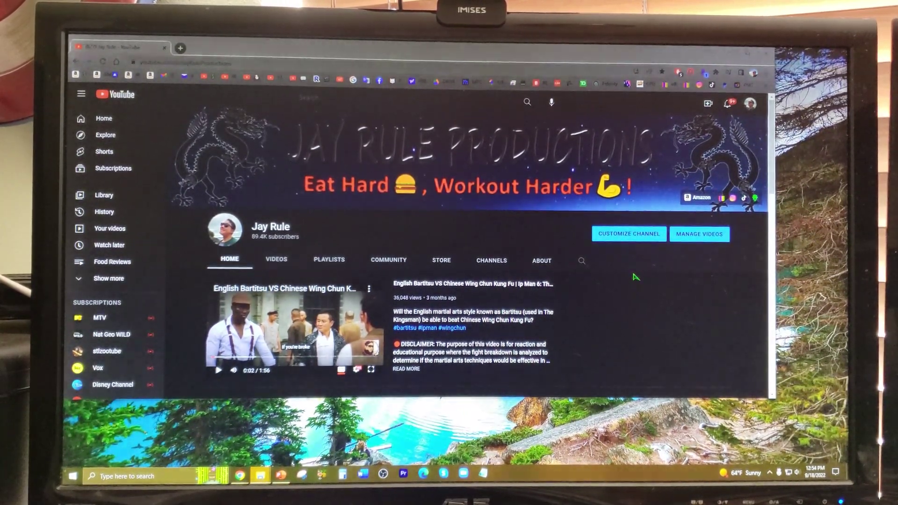
click(788, 472)
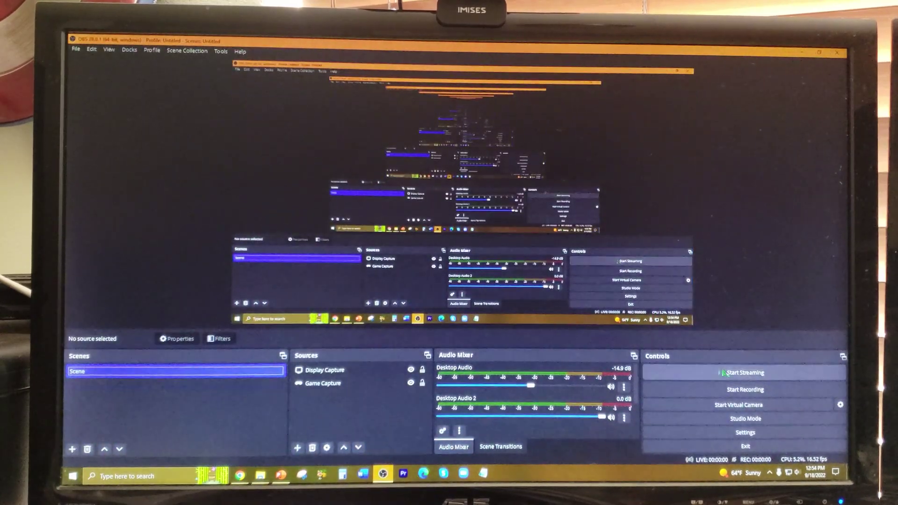
Start recording and move the Videos folder window from the other monitor.
click(738, 390)
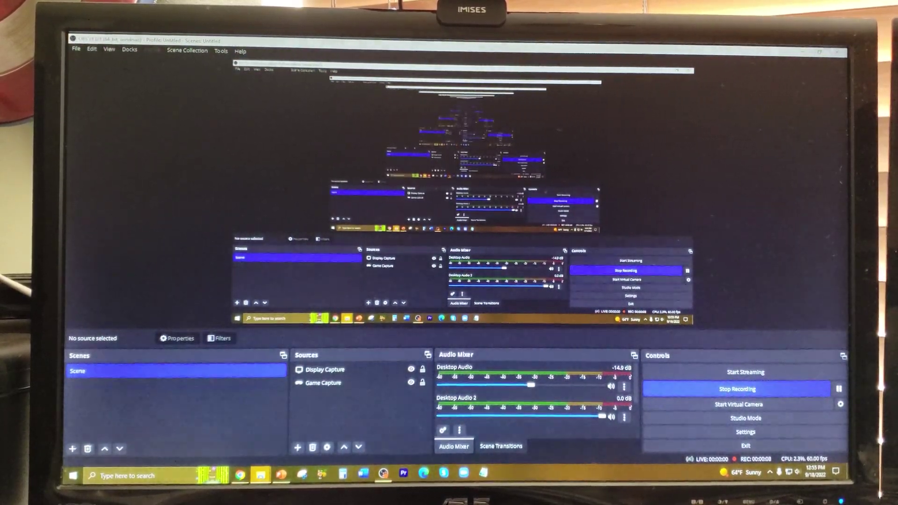
mouse_move(849, 141)
mouse_down()
mouse_move(379, 144)
mouse_move(309, 94)
mouse_up()
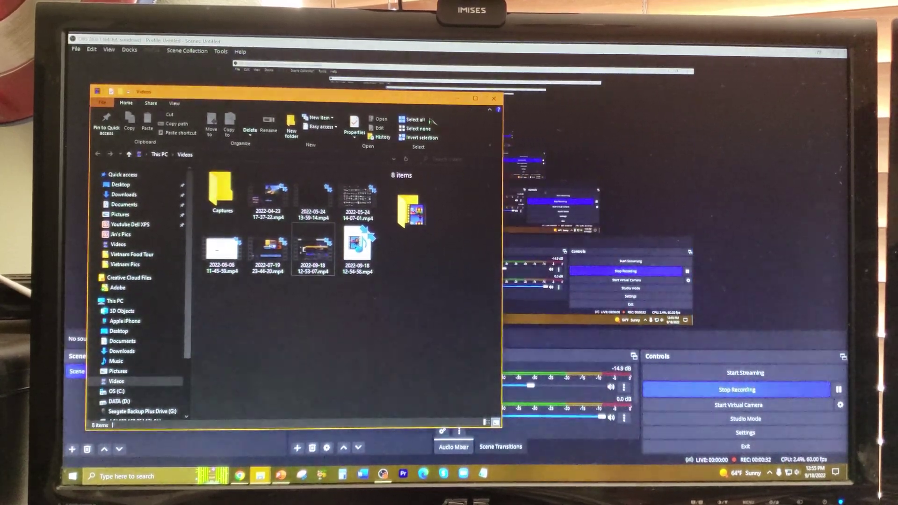
mouse_move(394, 100)
mouse_down()
mouse_move(366, 215)
mouse_move(465, 123)
mouse_move(395, 95)
mouse_up()
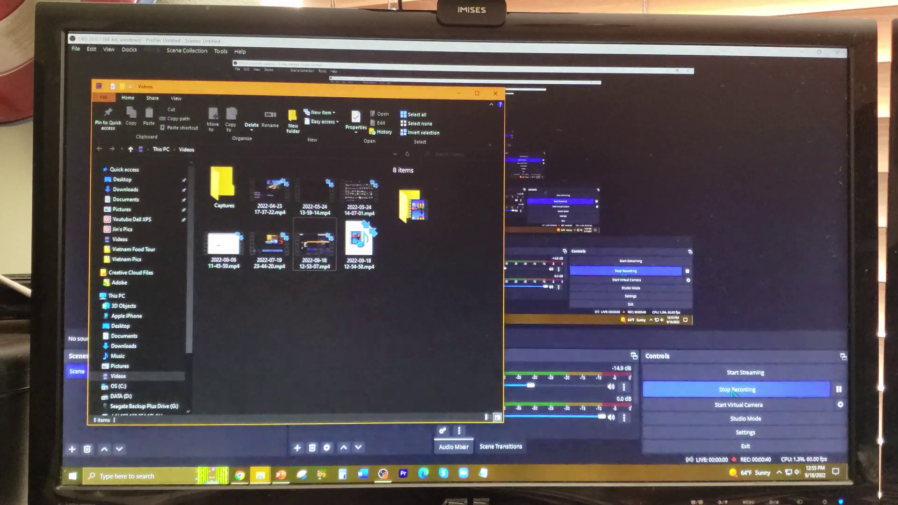
click(733, 392)
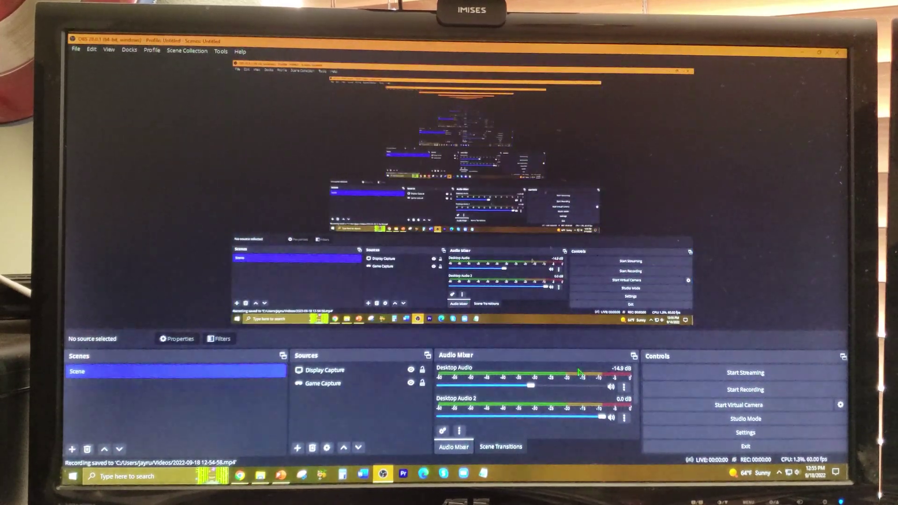
click(383, 475)
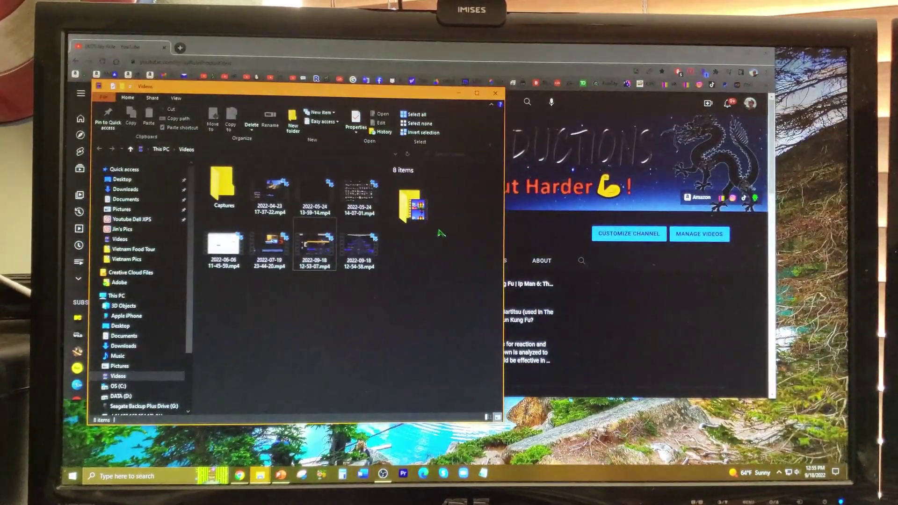
click(363, 253)
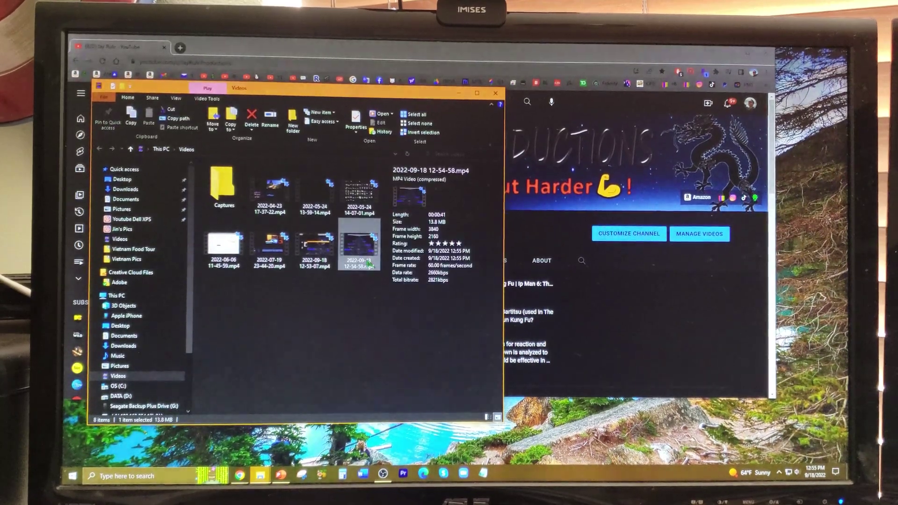
double_click(367, 264)
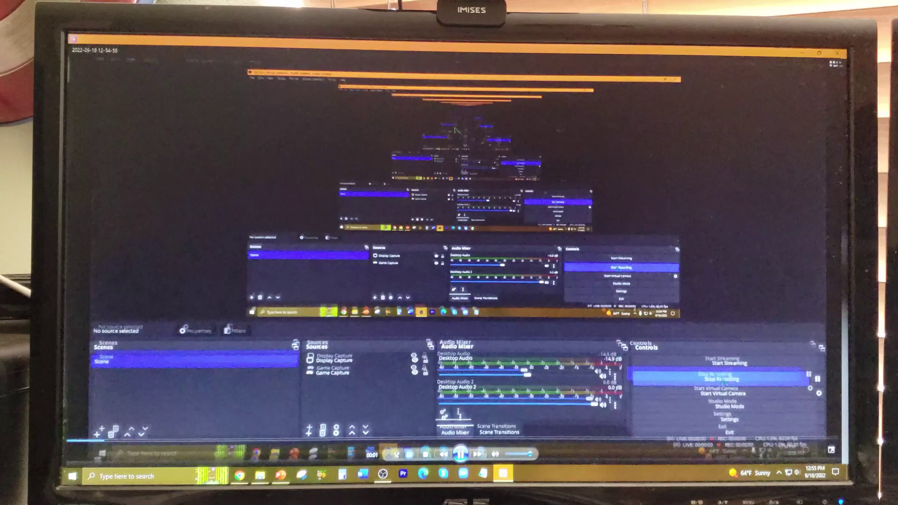
click(612, 441)
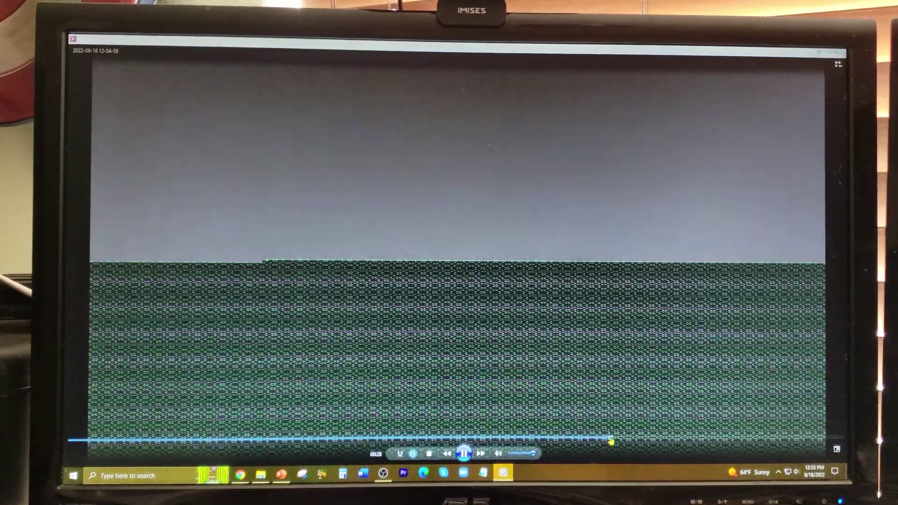